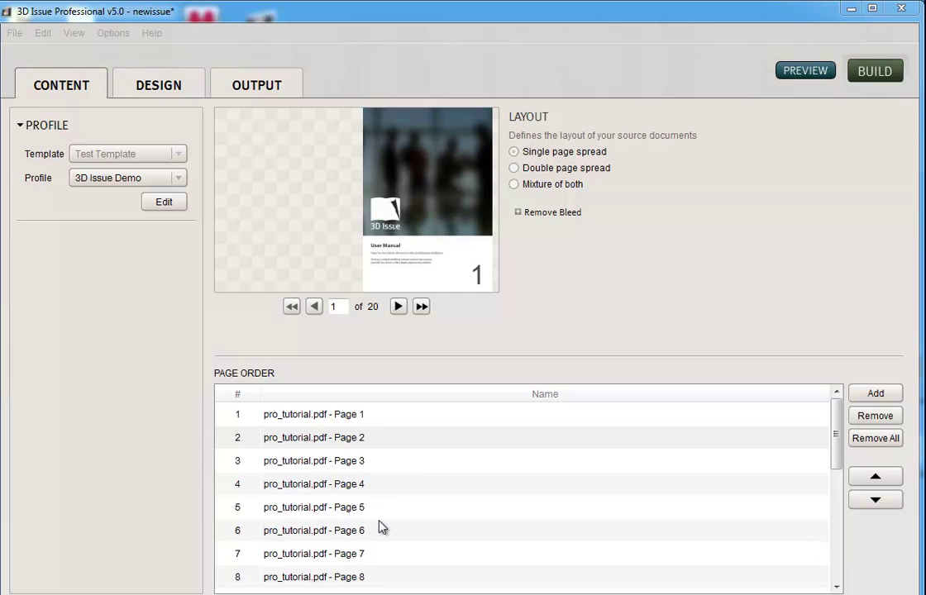
Switch to the Design tab to preview the 20-page User Manual issue's cover
{"action": "left_click", "coordinate": [165, 91]}
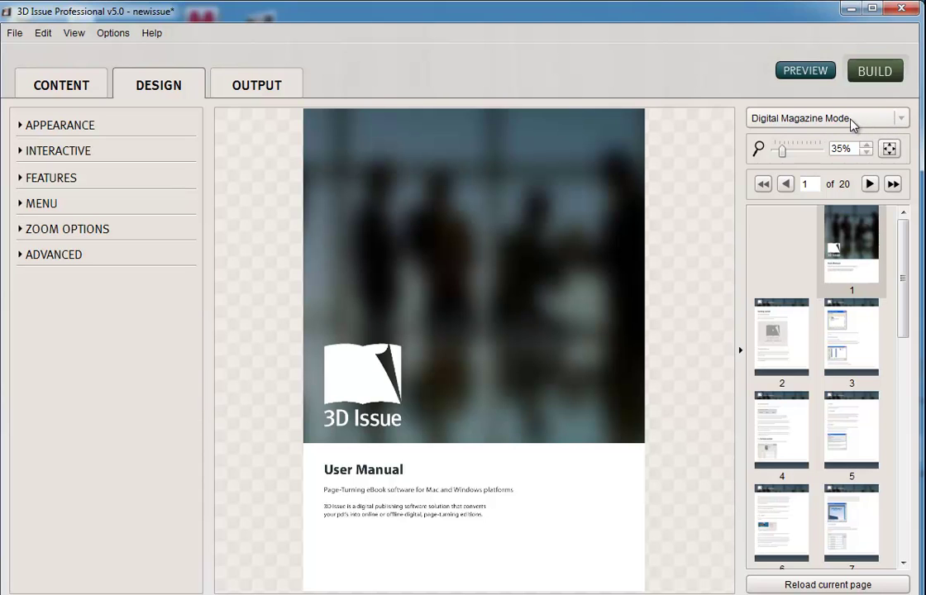
Change the issue's viewing mode from Digital Magazine Mode to Ebook Reader Mode
{"action": "left_click", "coordinate": [900, 124]}
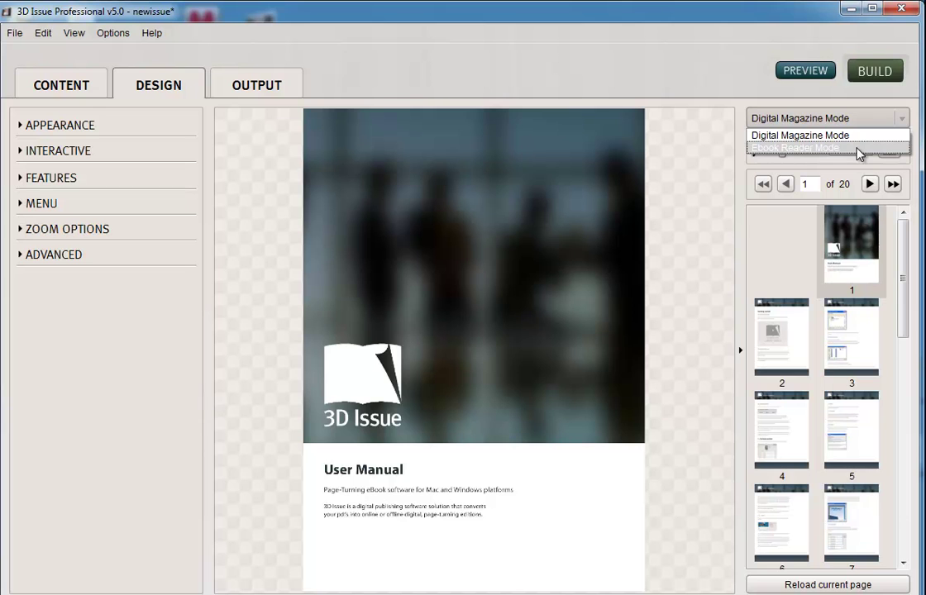
{"action": "left_click", "coordinate": [858, 150]}
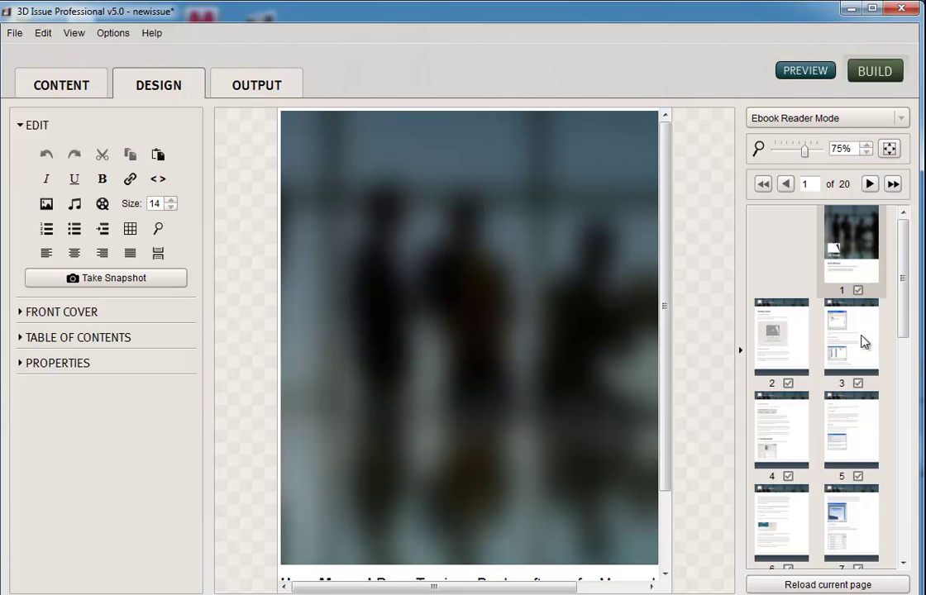
Preview page 3 fitted to the editor, then open page 2, 'Getting started: Launching the software'
{"action": "left_click", "coordinate": [835, 341]}
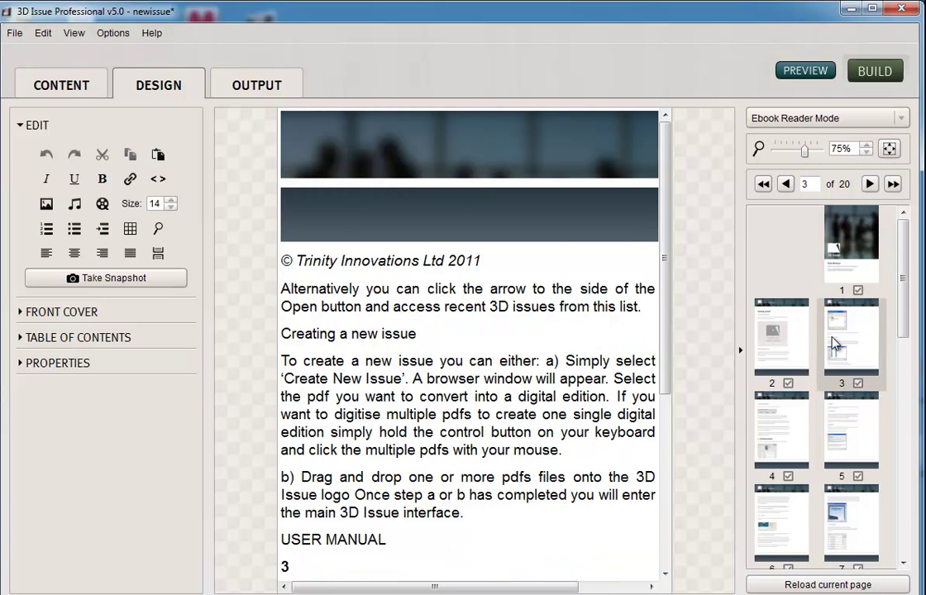
{"action": "left_click", "coordinate": [890, 152]}
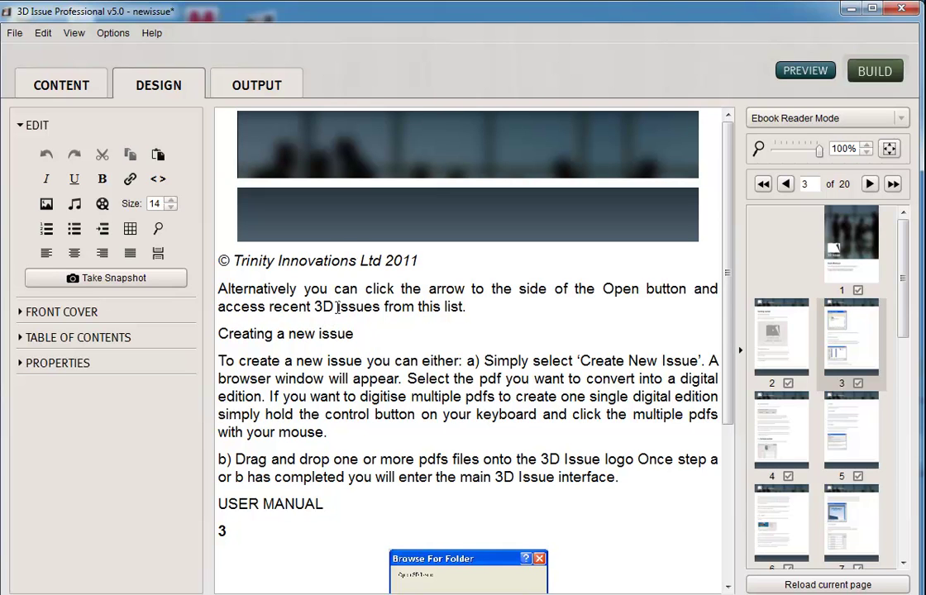
{"action": "scroll", "coordinate": [296, 278], "scroll_direction": "down", "scroll_amount": 2}
{"action": "scroll", "coordinate": [296, 278], "scroll_direction": "down", "scroll_amount": 3}
{"action": "scroll", "coordinate": [296, 277], "scroll_direction": "up", "scroll_amount": 3}
{"action": "scroll", "coordinate": [296, 278], "scroll_direction": "down", "scroll_amount": 2}
{"action": "scroll", "coordinate": [296, 278], "scroll_direction": "up", "scroll_amount": 4}
{"action": "left_click", "coordinate": [792, 332]}
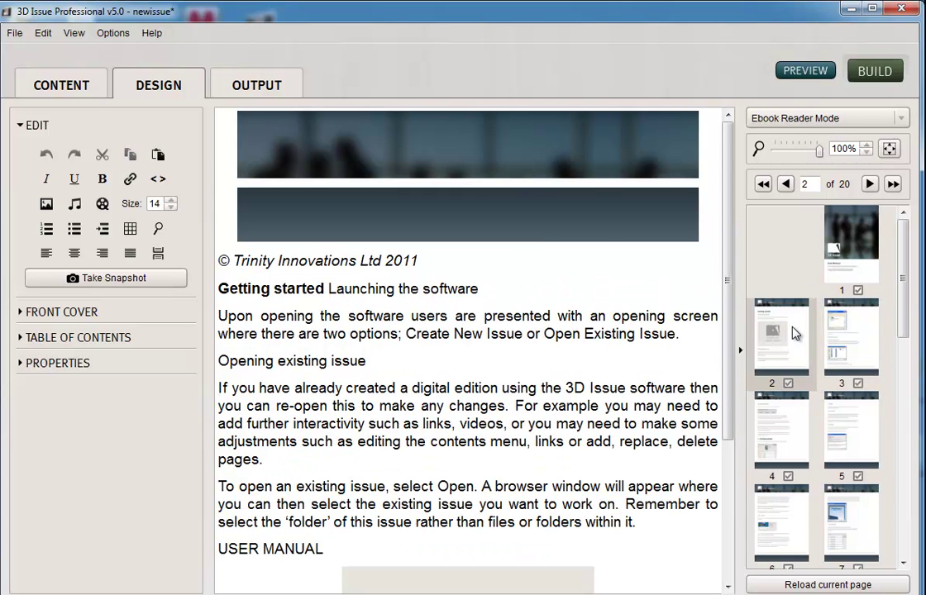
Delete the dark banner block, the header banner image and the empty lines above the copyright
{"action": "left_click", "coordinate": [326, 216]}
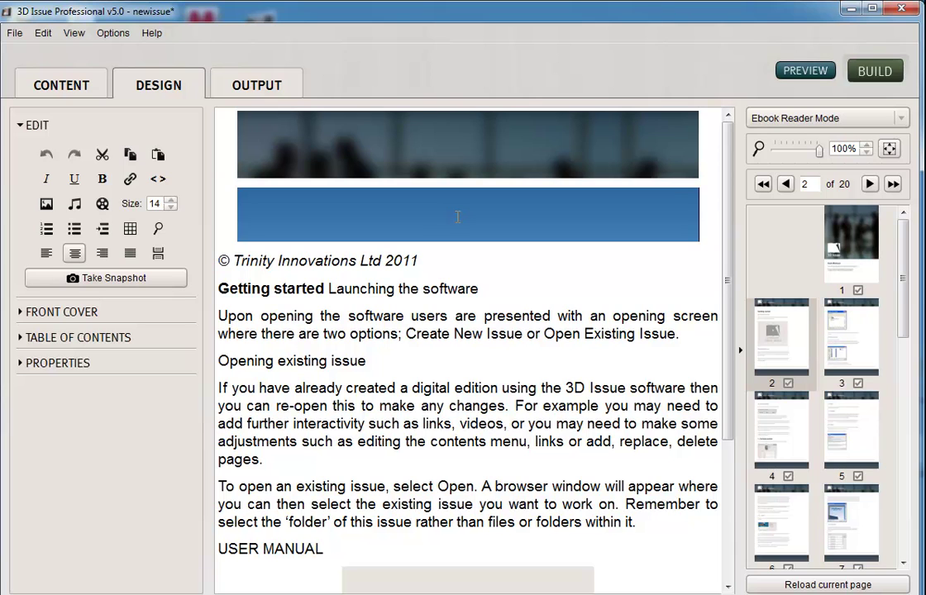
{"action": "key", "text": "Delete"}
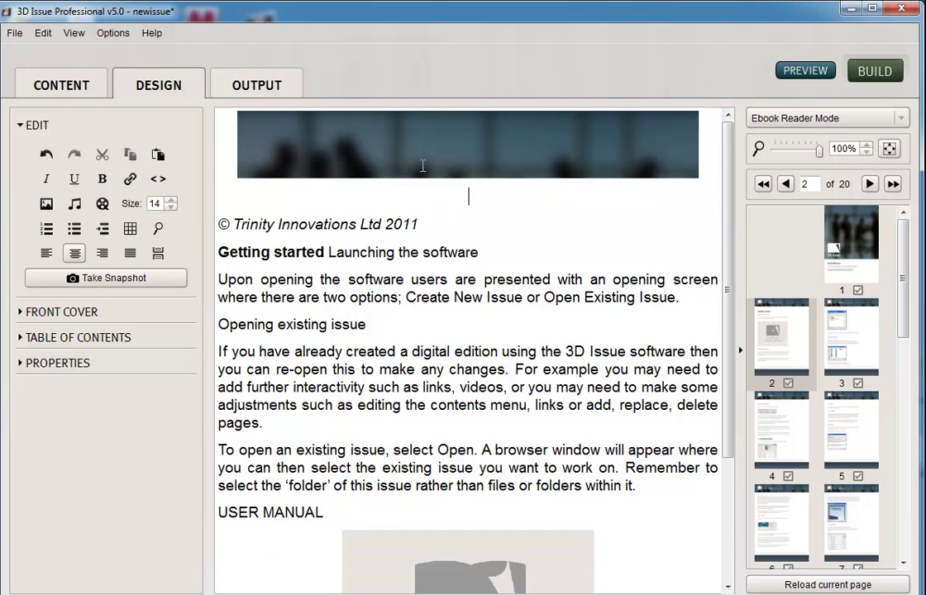
{"action": "left_click", "coordinate": [372, 142]}
{"action": "key", "text": "Delete"}
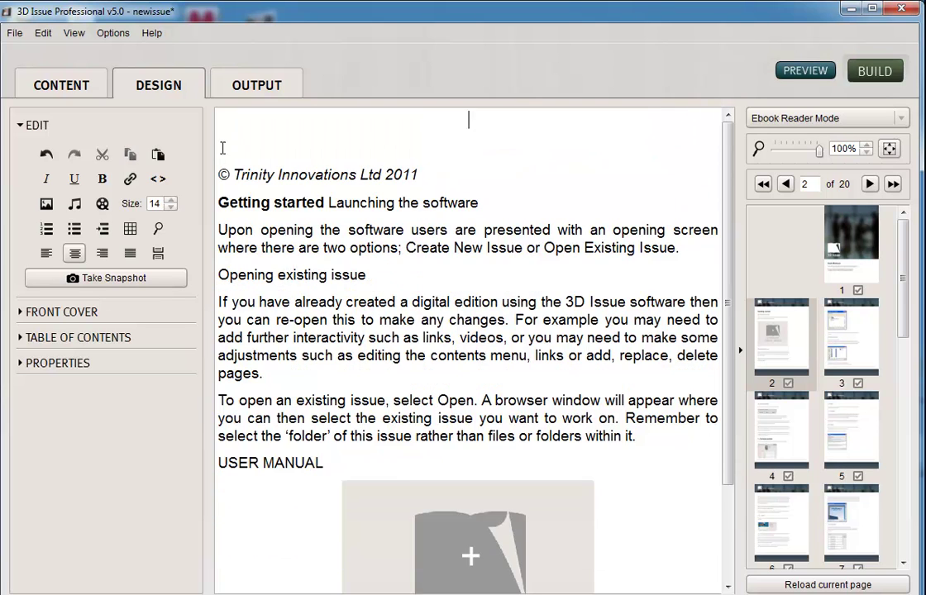
{"action": "key", "text": "Delete"}
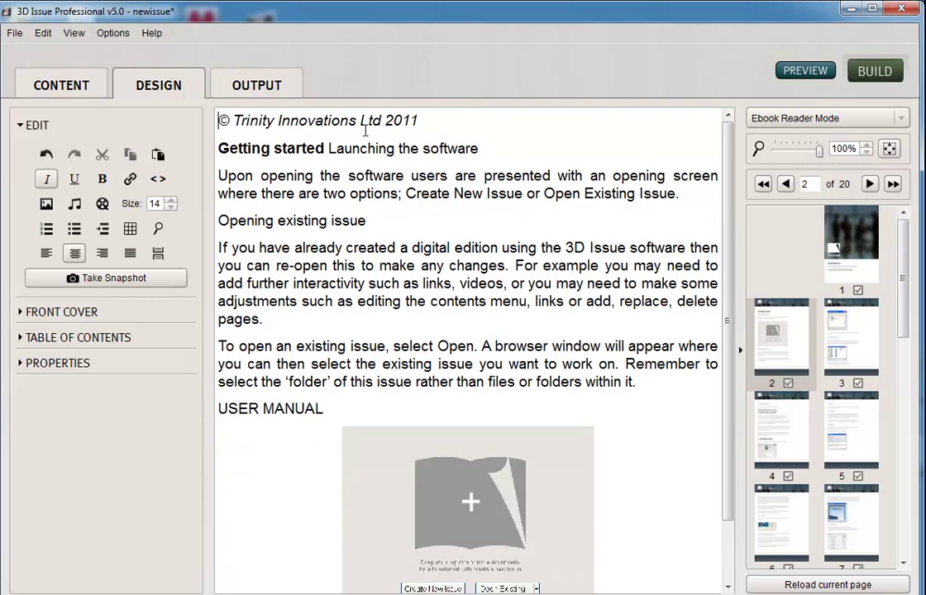
{"action": "key", "text": "Delete"}
Make '© Trinity Innovations Ltd 2011' bold, italic and underlined, then select 'presented with an opening'
{"action": "left_click", "coordinate": [50, 154]}
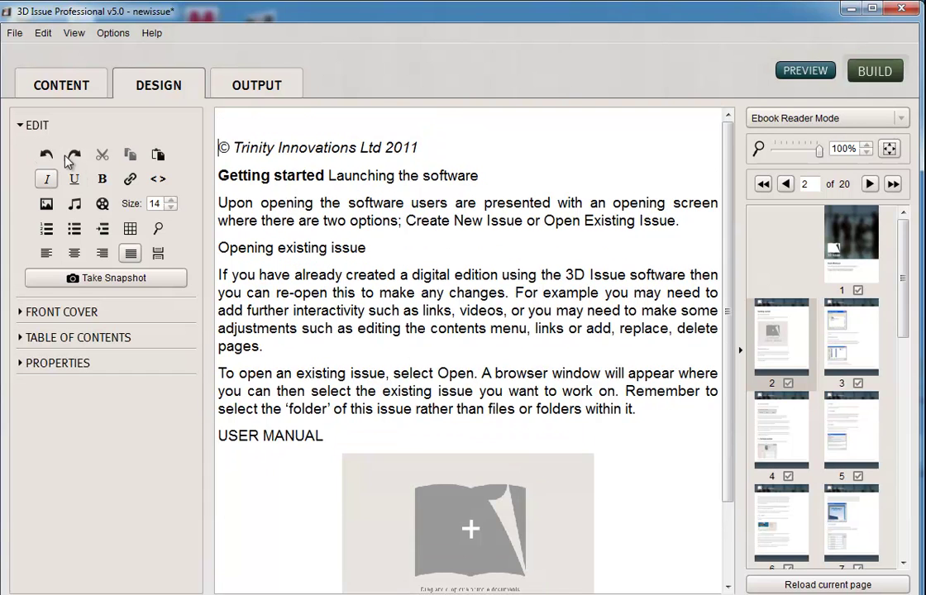
{"action": "left_click", "coordinate": [74, 153]}
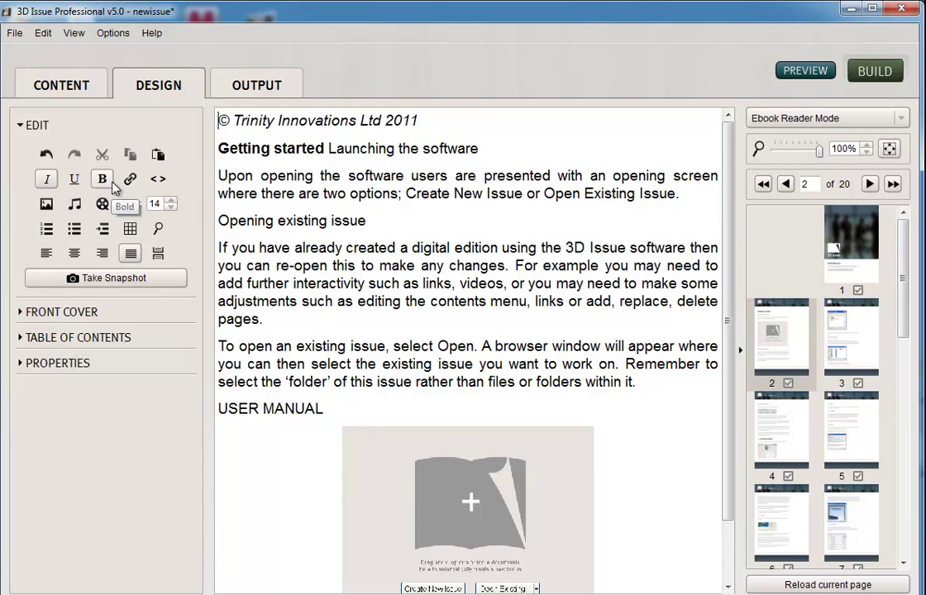
{"action": "left_click_drag", "start_coordinate": [422, 120], "coordinate": [164, 135]}
{"action": "left_click", "coordinate": [47, 180]}
{"action": "left_click", "coordinate": [47, 181]}
{"action": "left_click", "coordinate": [74, 179]}
{"action": "left_click", "coordinate": [104, 180]}
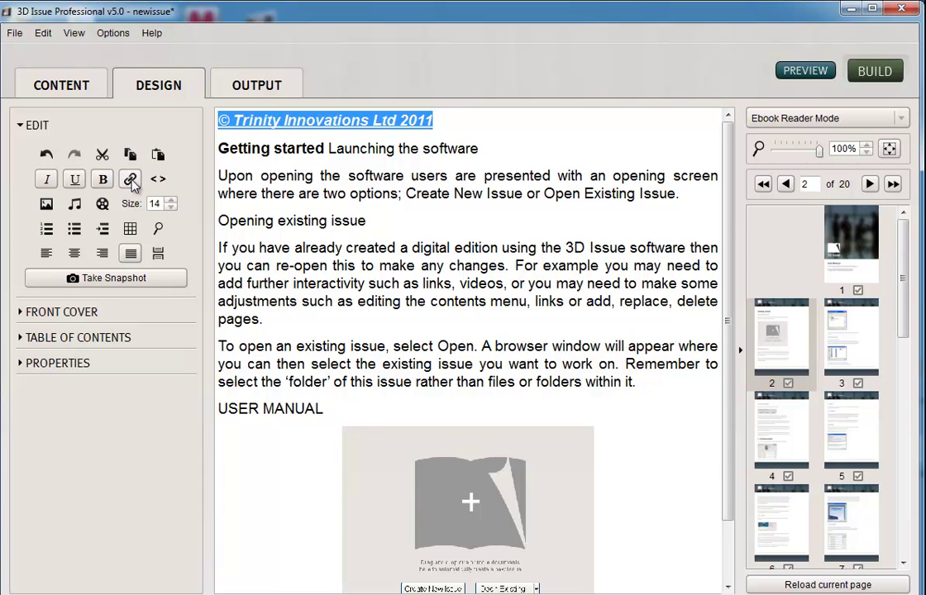
{"action": "left_click", "coordinate": [243, 154]}
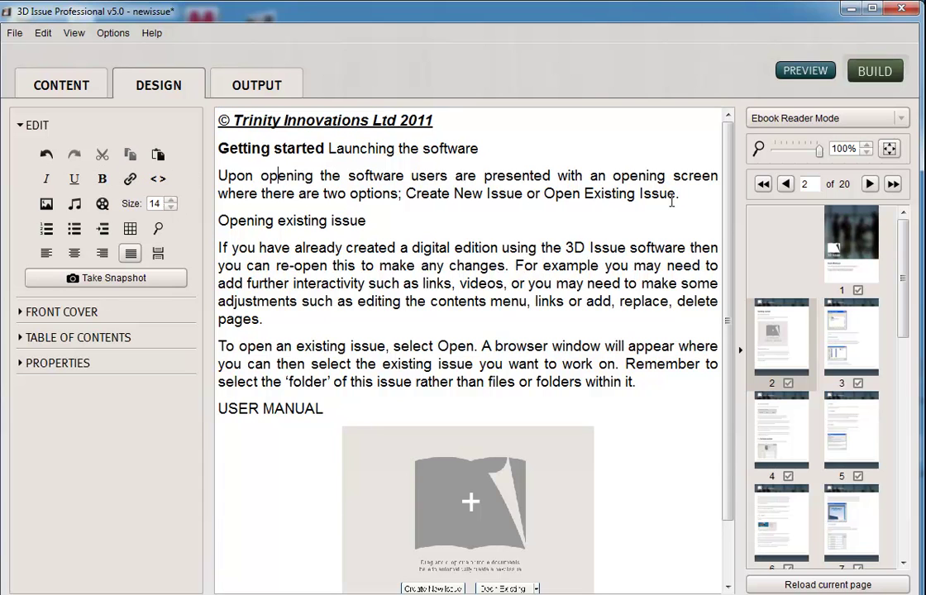
{"action": "left_click_drag", "start_coordinate": [666, 176], "coordinate": [485, 176]}
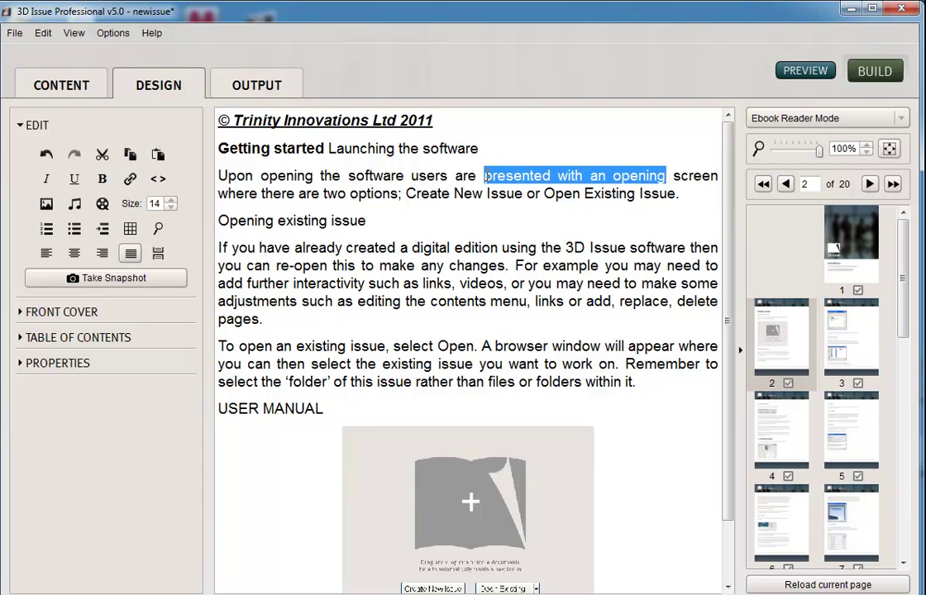
{"action": "left_click", "coordinate": [130, 180]}
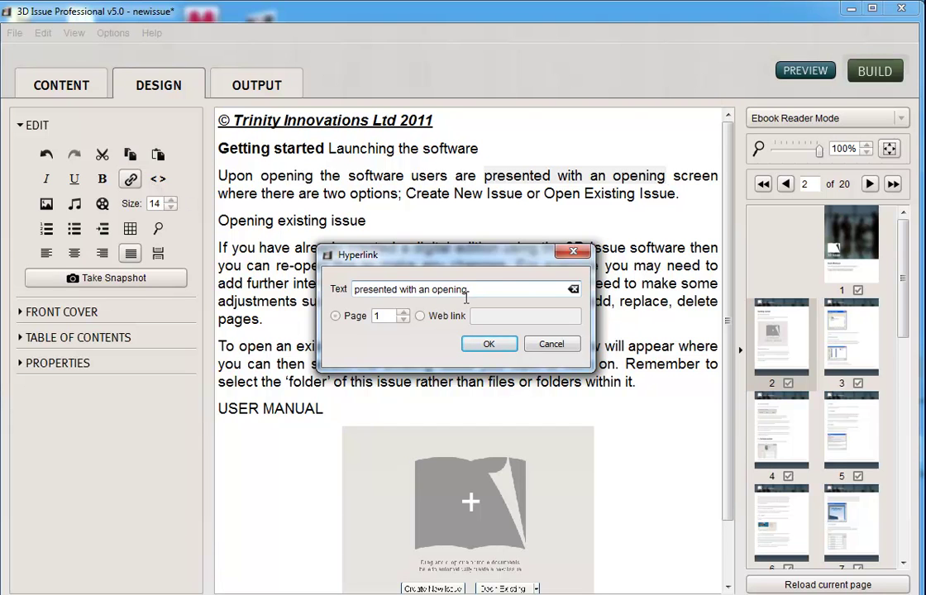
{"action": "left_click_drag", "start_coordinate": [477, 290], "coordinate": [332, 295]}
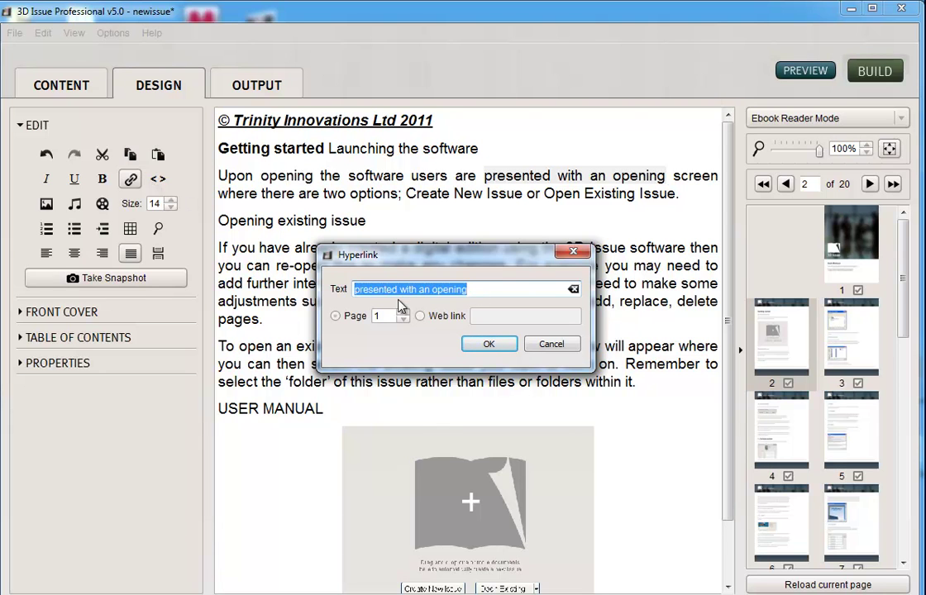
{"action": "left_click", "coordinate": [336, 317]}
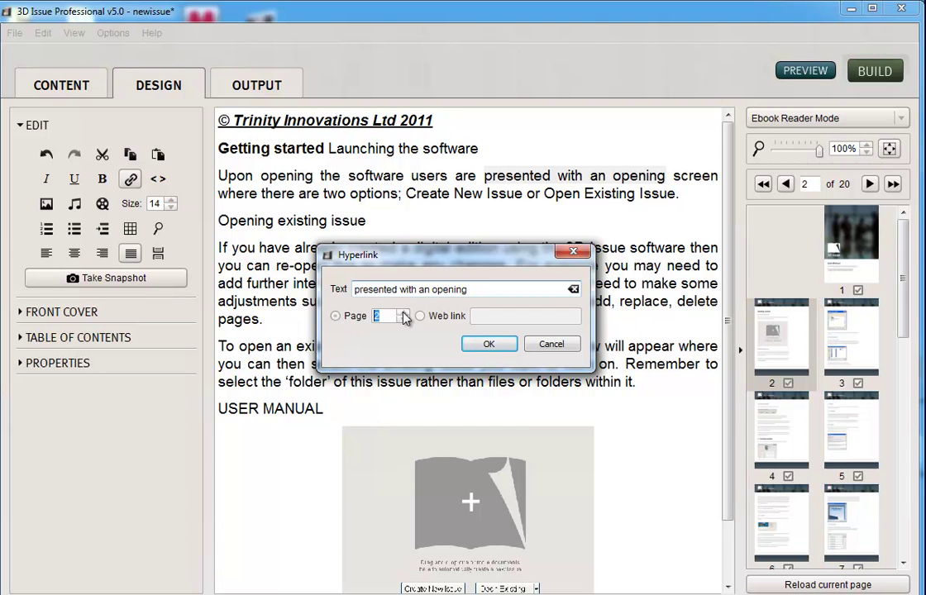
{"action": "left_click", "coordinate": [420, 316]}
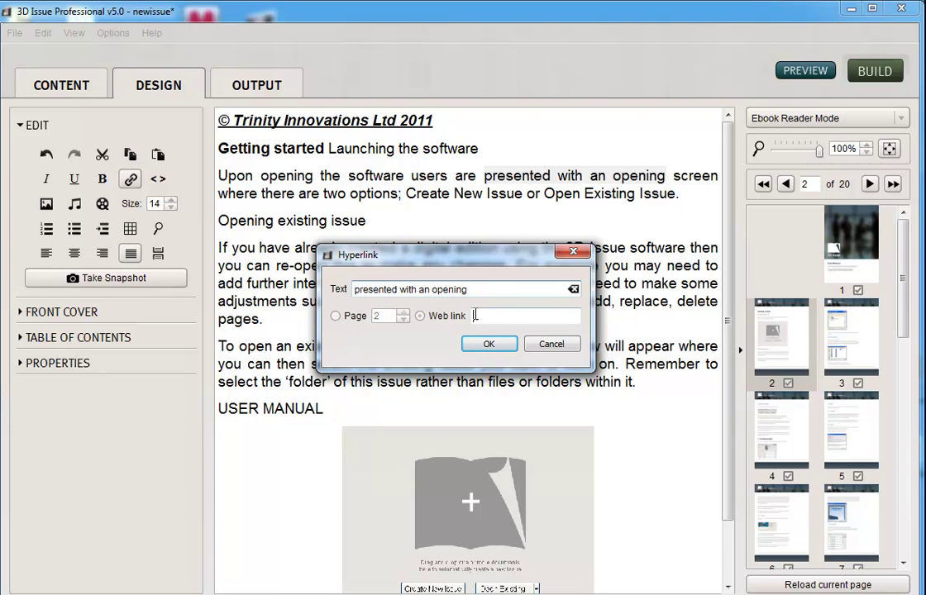
{"action": "type", "text": "www.3dissu"}
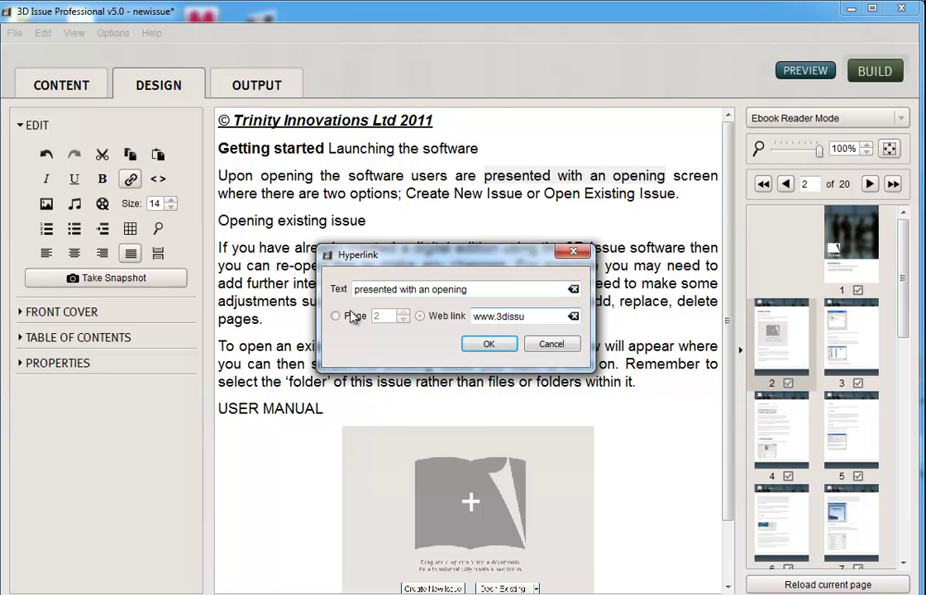
{"action": "type", "text": "e.com"}
{"action": "left_click", "coordinate": [489, 344]}
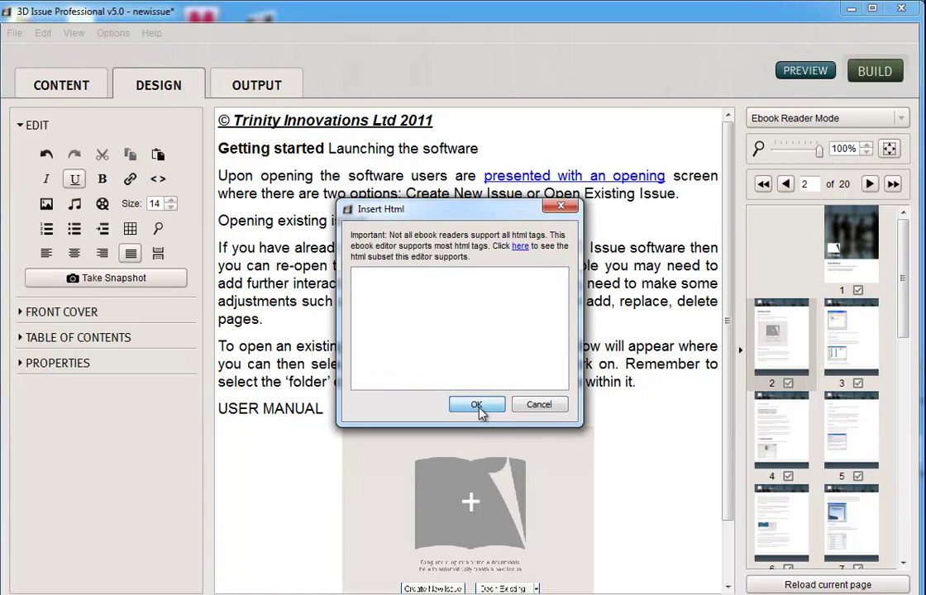
Replace the placeholder picture below USER MANUAL with left-aligned empty lines, inserting no image
{"action": "left_click", "coordinate": [479, 406]}
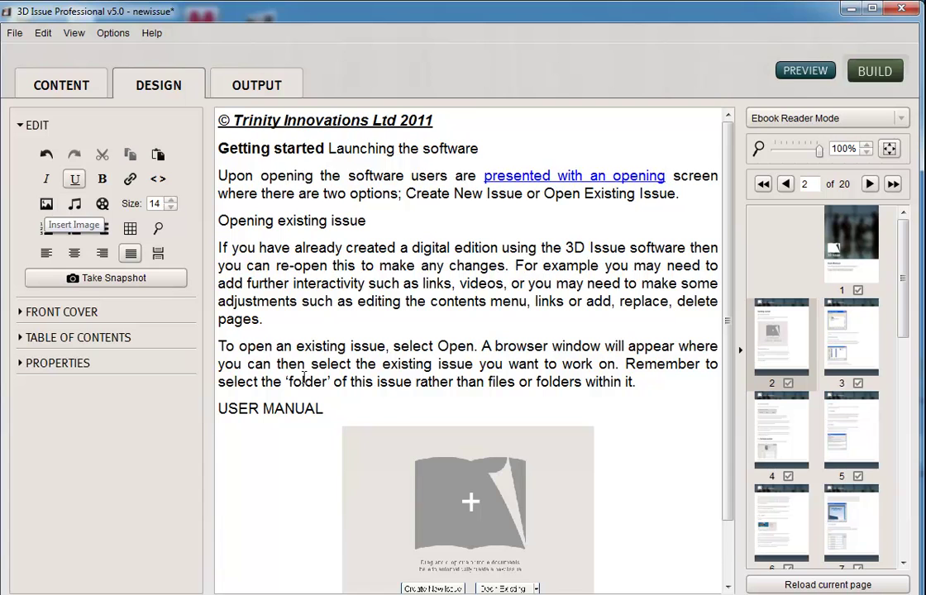
{"action": "left_click", "coordinate": [397, 447]}
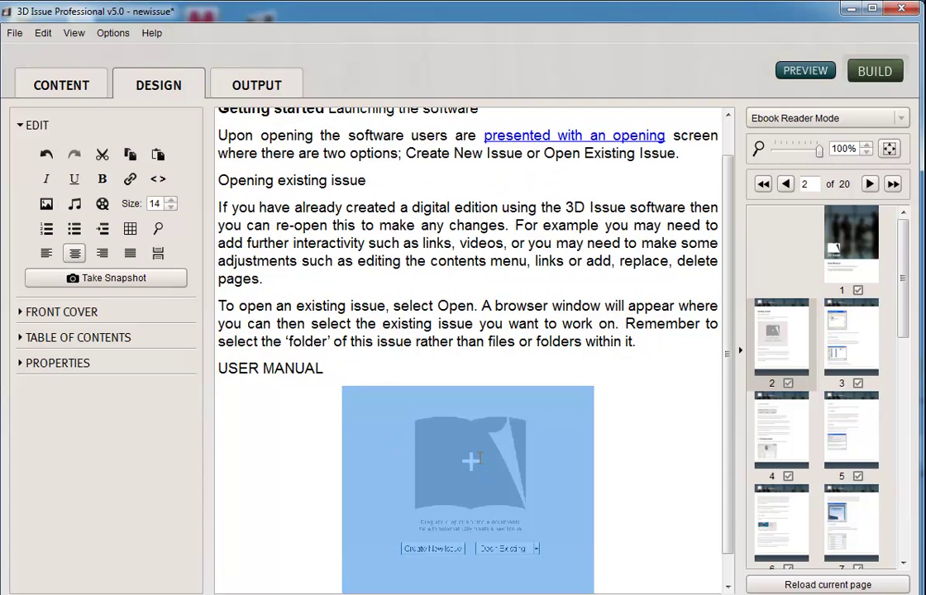
{"action": "key", "text": "Delete"}
{"action": "key", "text": "Return"}
{"action": "key", "text": "Return"}
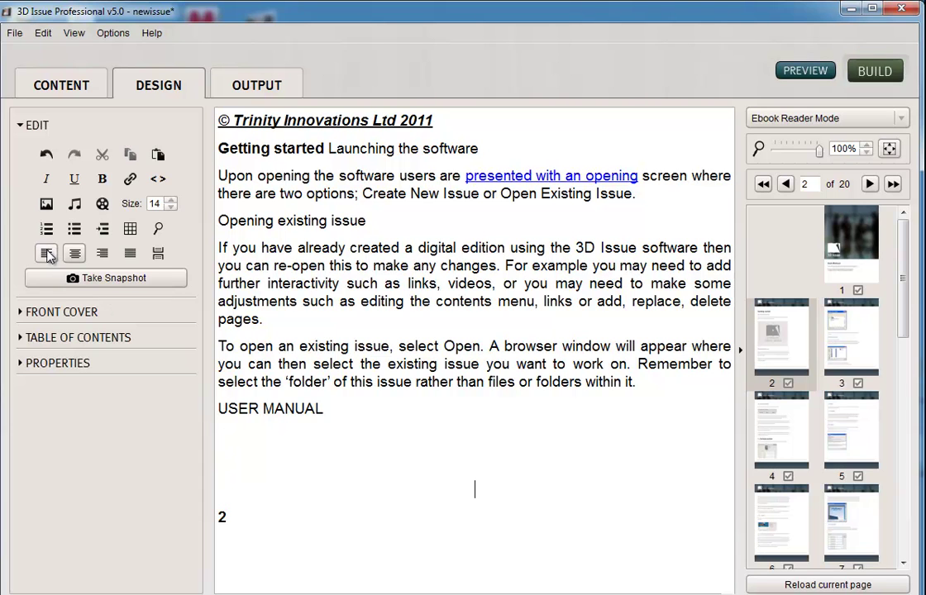
{"action": "left_click", "coordinate": [46, 255]}
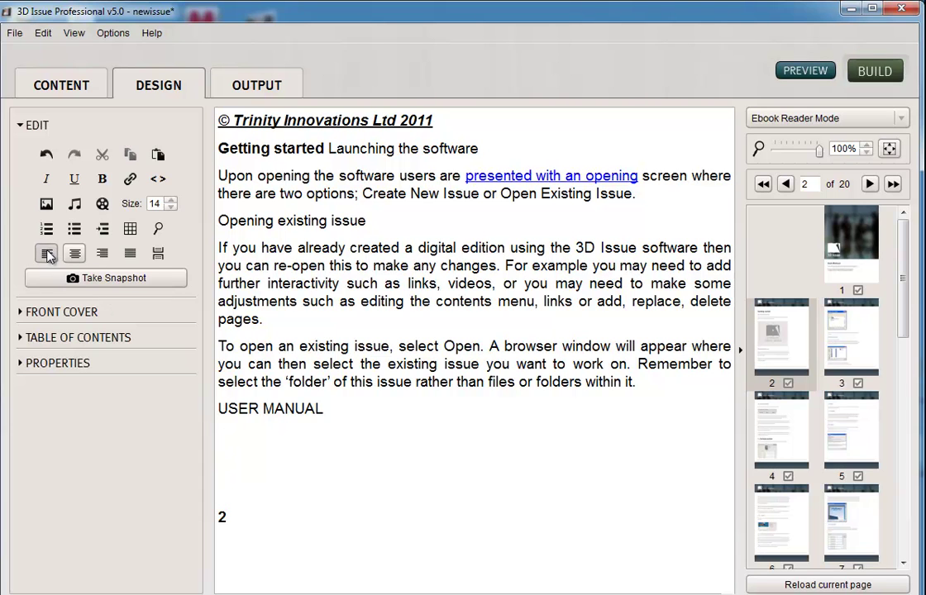
{"action": "left_click", "coordinate": [47, 207]}
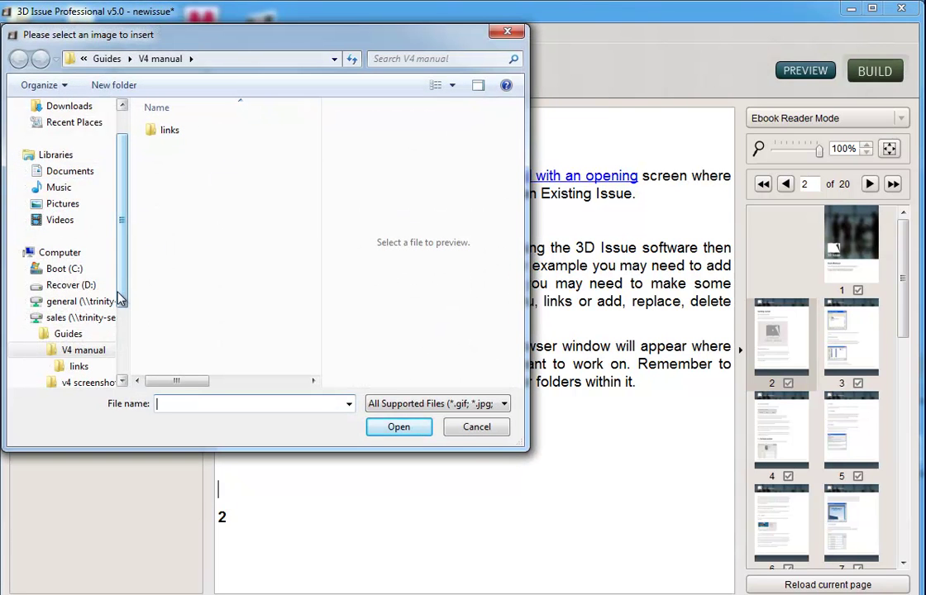
{"action": "left_click", "coordinate": [492, 429]}
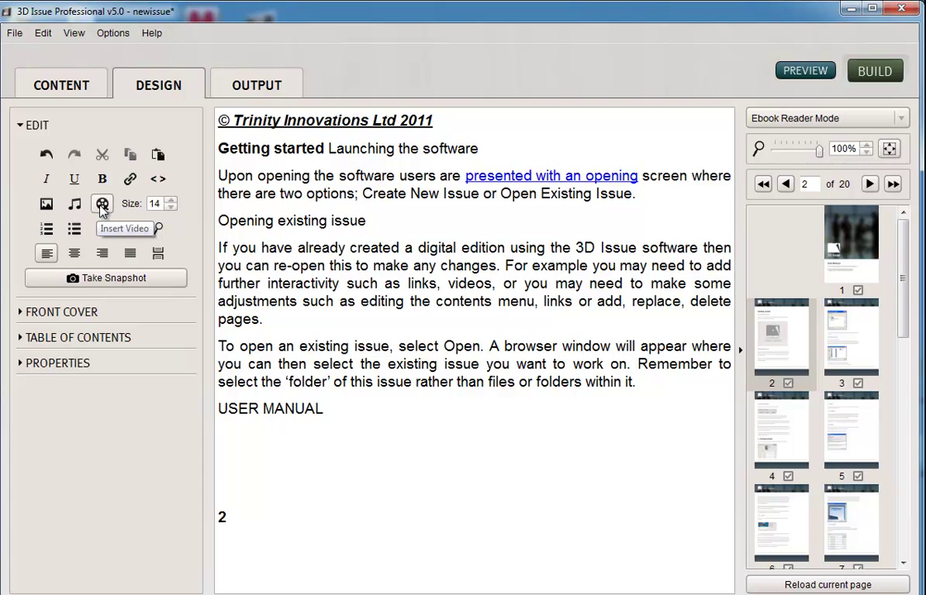
Raise the 'To open an existing issue' paragraph's font size to 18 and indent it
{"action": "left_click", "coordinate": [154, 204]}
{"action": "left_click_drag", "start_coordinate": [670, 390], "coordinate": [220, 337]}
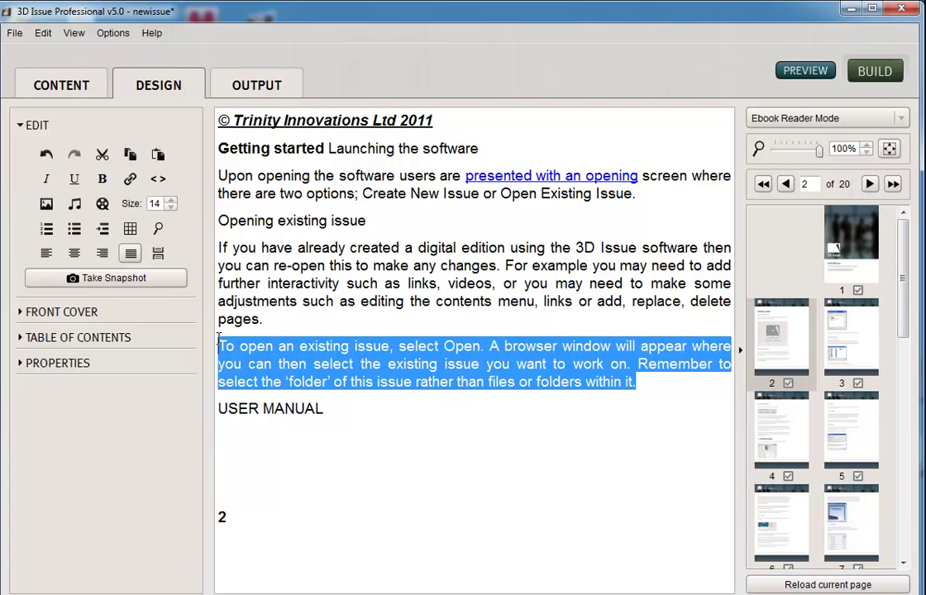
{"action": "left_click", "coordinate": [171, 200]}
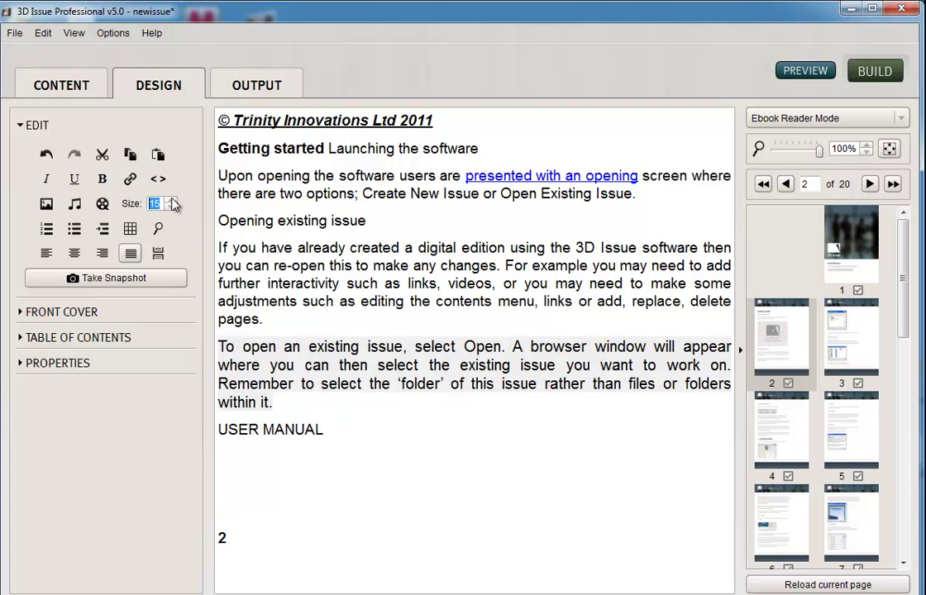
{"action": "left_click", "coordinate": [172, 200]}
{"action": "left_click", "coordinate": [172, 200]}
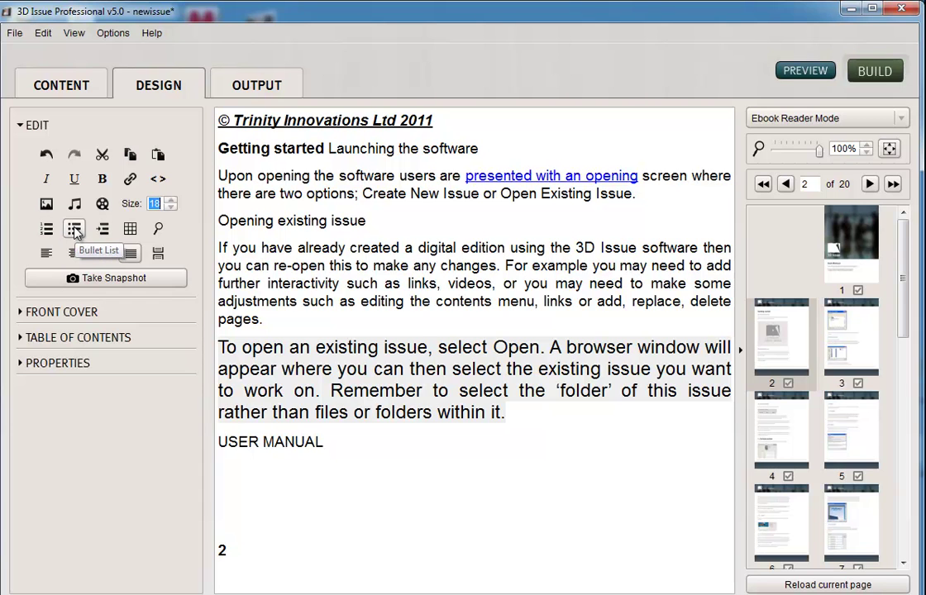
{"action": "left_click", "coordinate": [103, 231]}
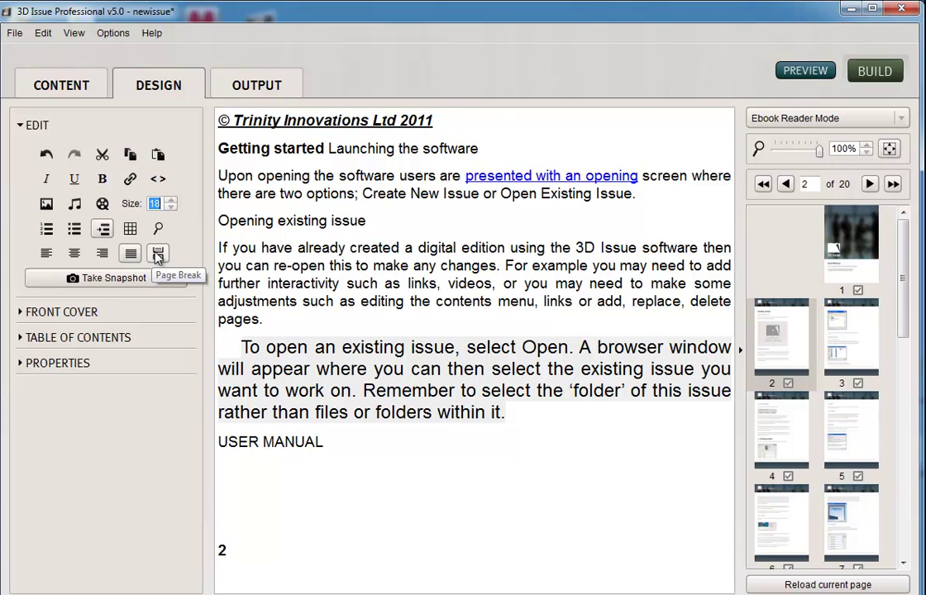
{"action": "left_click", "coordinate": [305, 301]}
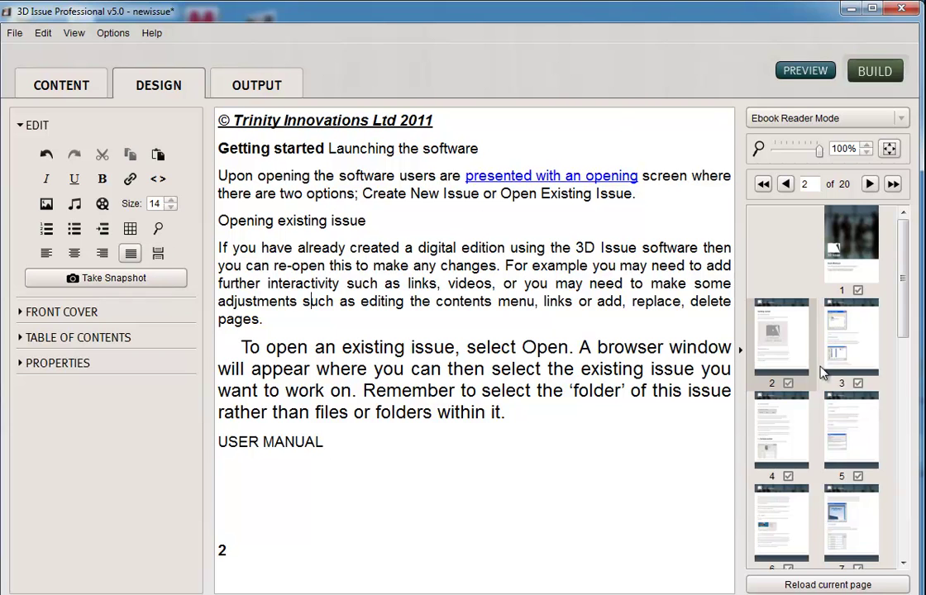
On page 3, start a snapshot and mark the entire page preview as the capture area
{"action": "left_click", "coordinate": [847, 350]}
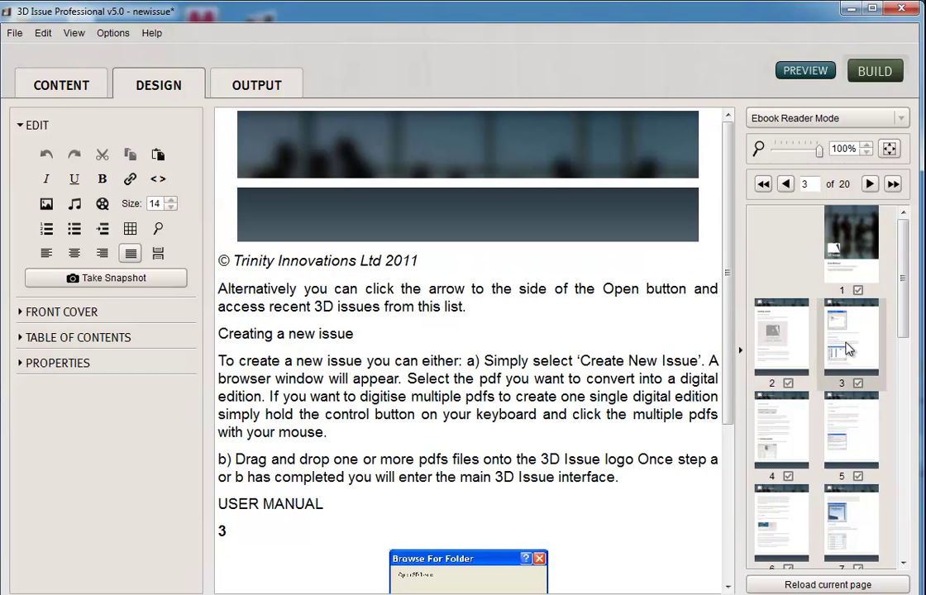
{"action": "left_click", "coordinate": [83, 279]}
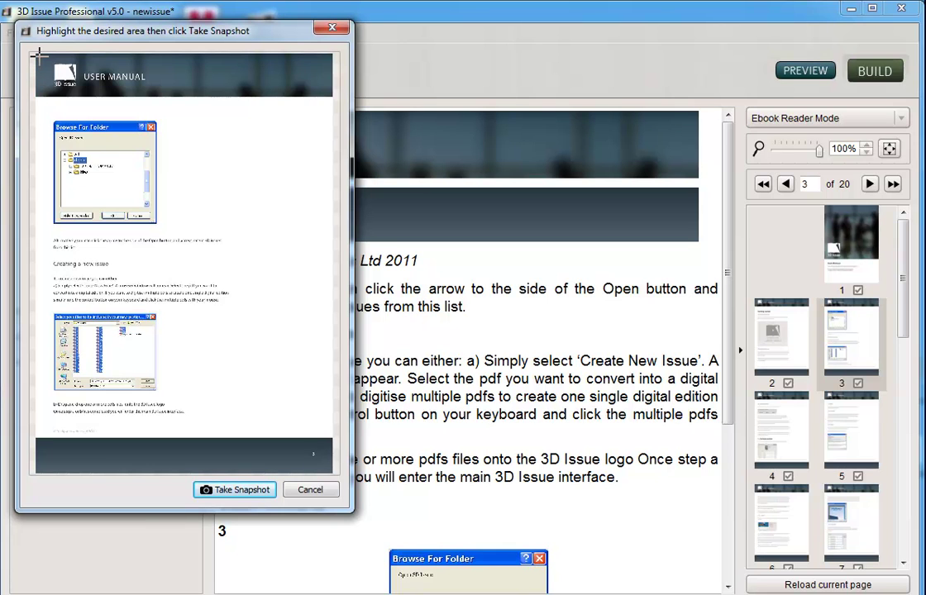
{"action": "left_click_drag", "start_coordinate": [44, 65], "coordinate": [327, 469]}
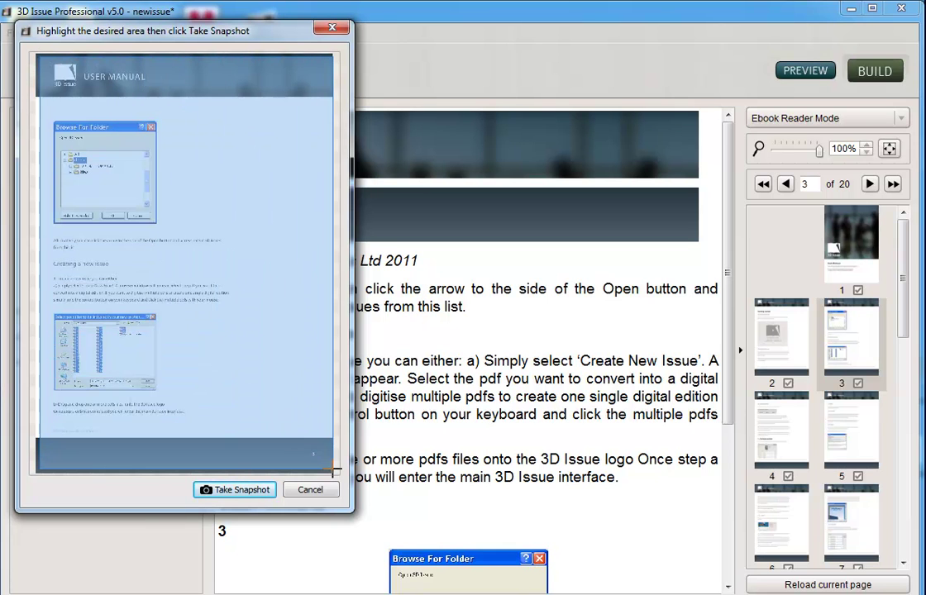
{"action": "left_click", "coordinate": [240, 490]}
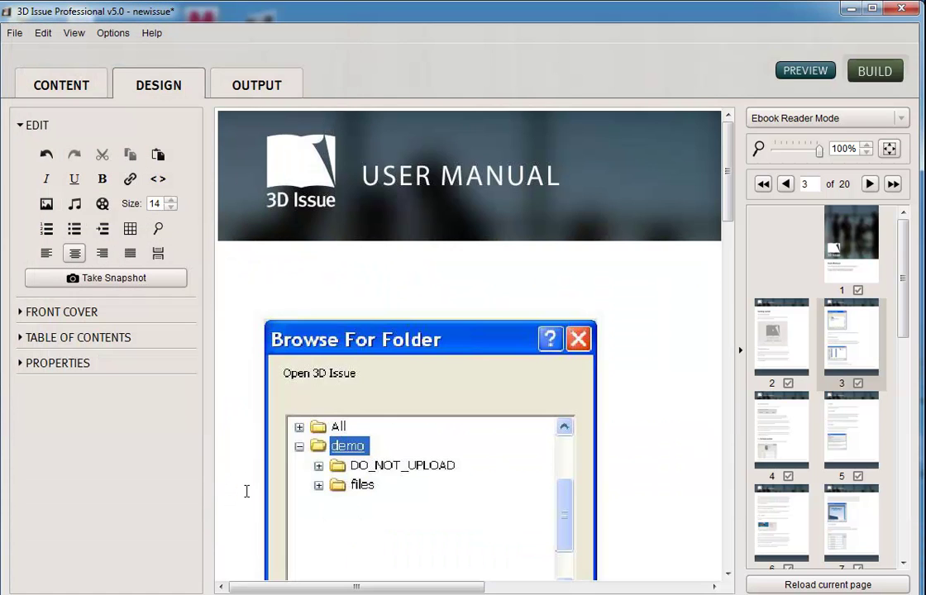
{"action": "key", "text": "ctrl+a"}
{"action": "scroll", "coordinate": [527, 341], "scroll_direction": "up", "scroll_amount": 2}
{"action": "left_click", "coordinate": [588, 306]}
{"action": "scroll", "coordinate": [576, 305], "scroll_direction": "up", "scroll_amount": 2}
{"action": "scroll", "coordinate": [575, 306], "scroll_direction": "up", "scroll_amount": 3}
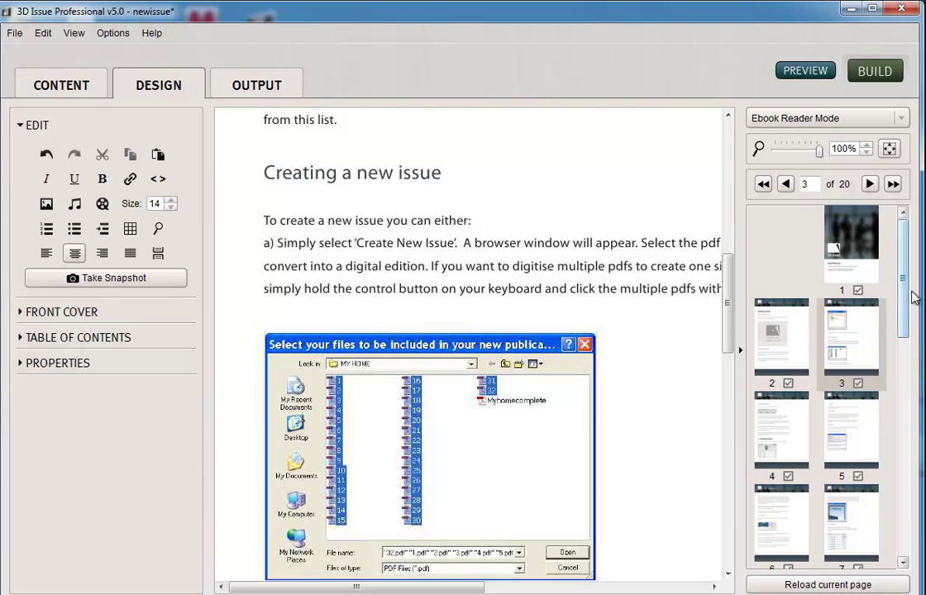
{"action": "left_click_drag", "start_coordinate": [909, 300], "coordinate": [909, 372]}
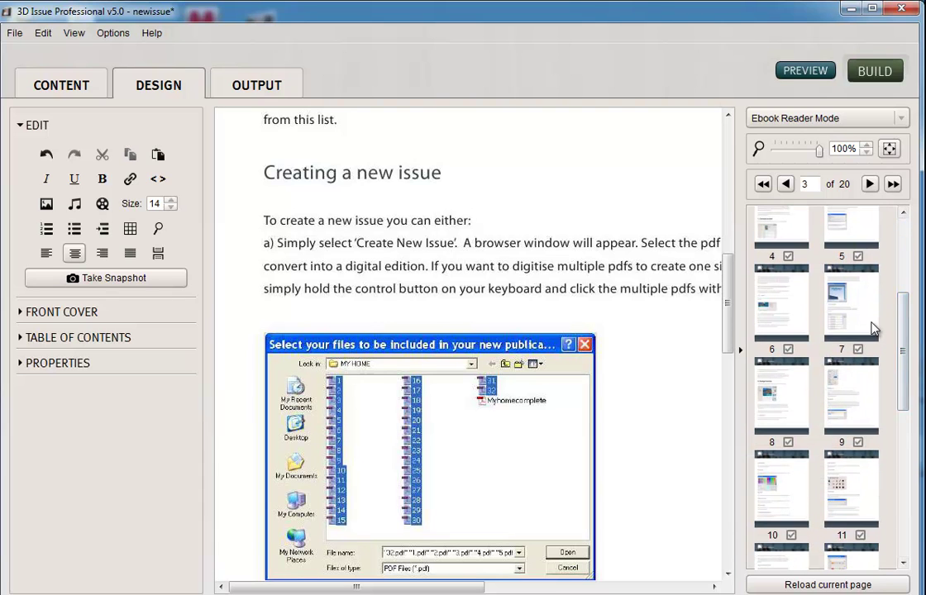